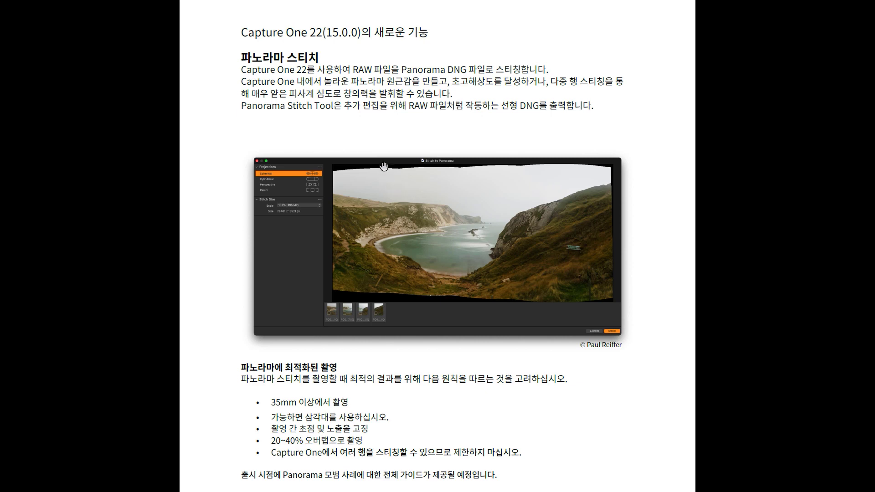
# Skim the guide's panorama shooting and stitching sections, and switch to Capture One
pyautogui.scroll(-5, 461, 291)
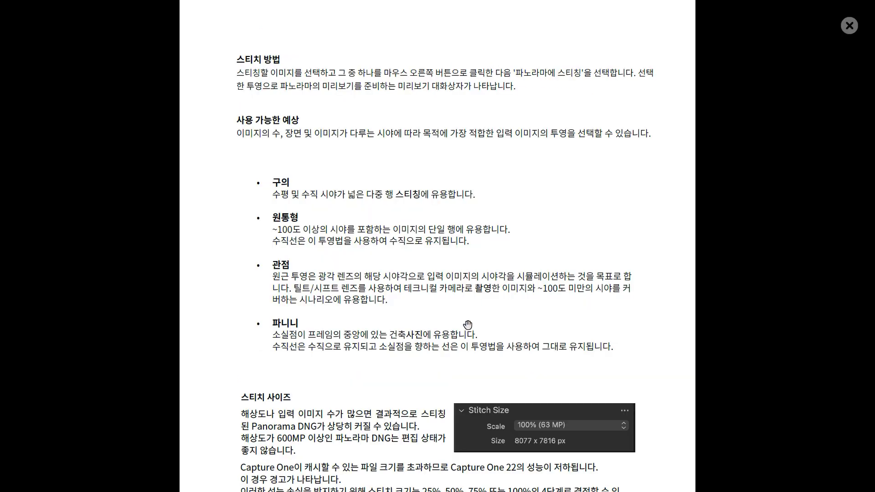
pyautogui.scroll(1, 433, 246)
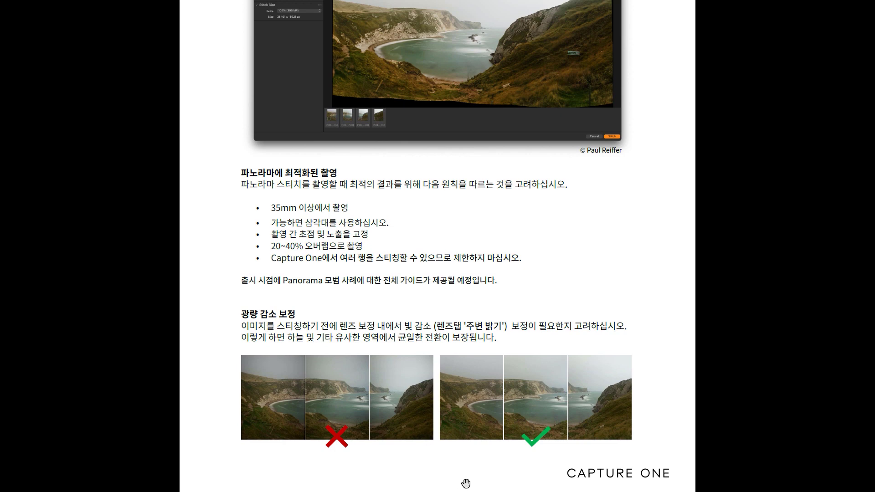
pyautogui.press('super')
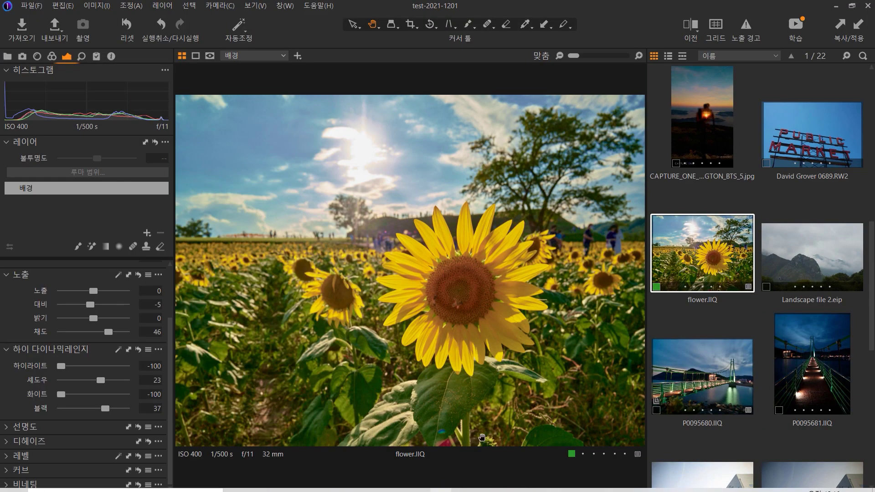
# Select the range from flower.IIQ to P0095680.IIQ and view the merge and stitch commands available for it
pyautogui.scroll(-1, 780, 267)
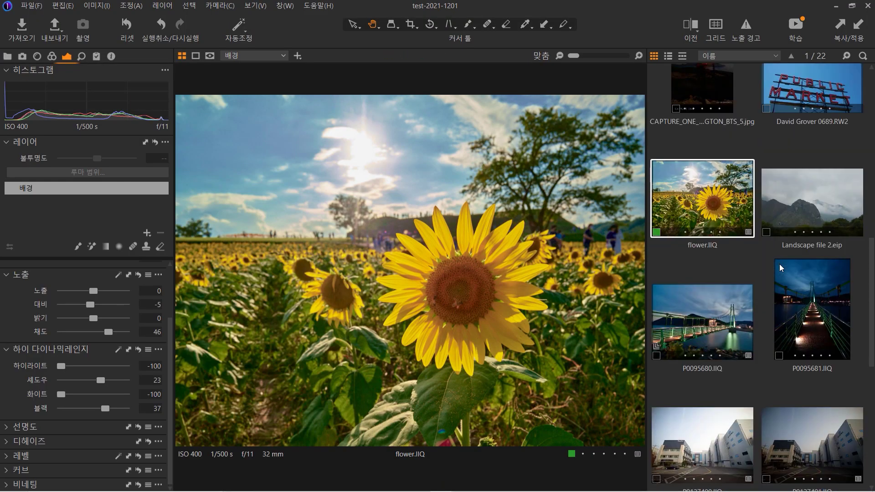
pyautogui.scroll(1, 780, 267)
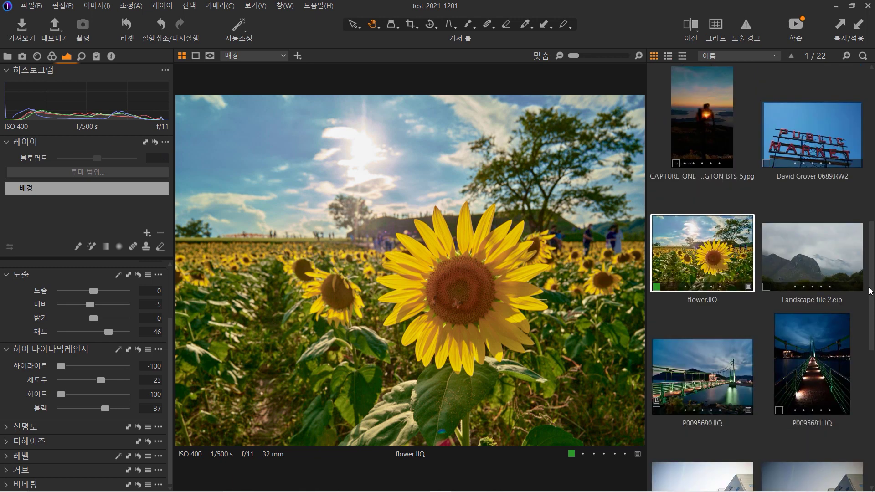
pyautogui.moveTo(871, 289)
pyautogui.mouseDown()
pyautogui.moveTo(871, 224)
pyautogui.moveTo(873, 286)
pyautogui.mouseUp()
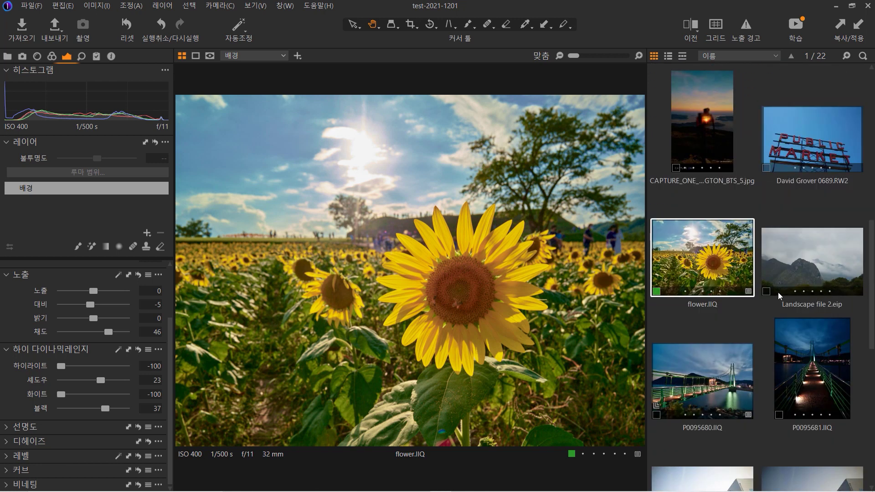
pyautogui.keyDown('shift'); pyautogui.click(728, 356); pyautogui.keyUp('shift')
pyautogui.rightClick(727, 360)
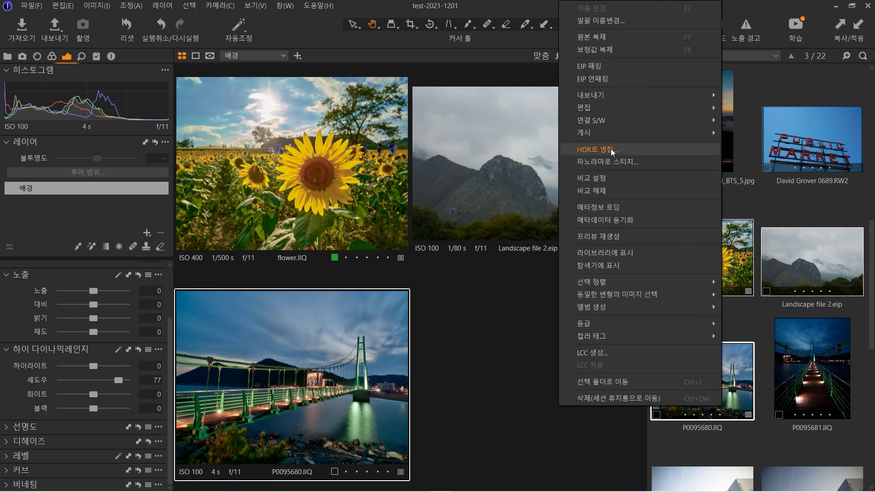
pyautogui.click(757, 346)
# Select P0127413.IIQ and P0127414.IIQ, view the HDR merge options for them, and cancel without merging
pyautogui.scroll(-3, 756, 346)
pyautogui.click(757, 346)
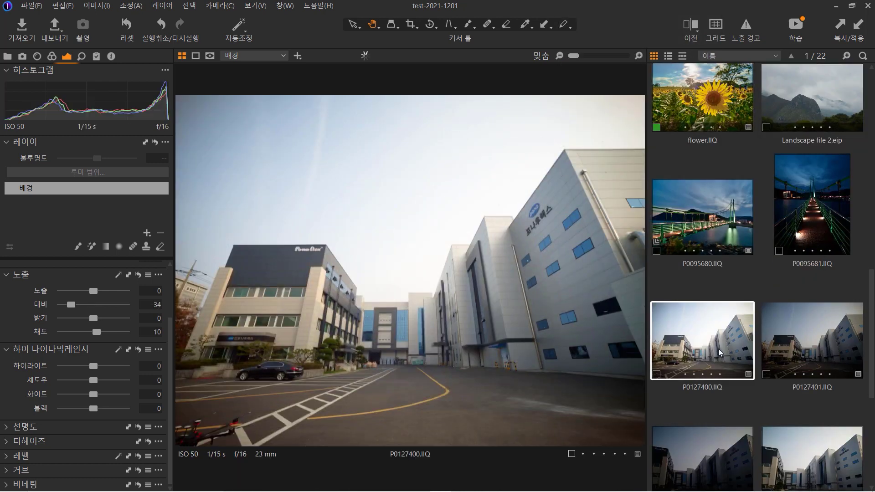
pyautogui.keyDown('ctrl'); pyautogui.click(722, 352); pyautogui.keyUp('ctrl')
pyautogui.click(786, 347)
pyautogui.click(742, 346)
pyautogui.scroll(-3, 817, 342)
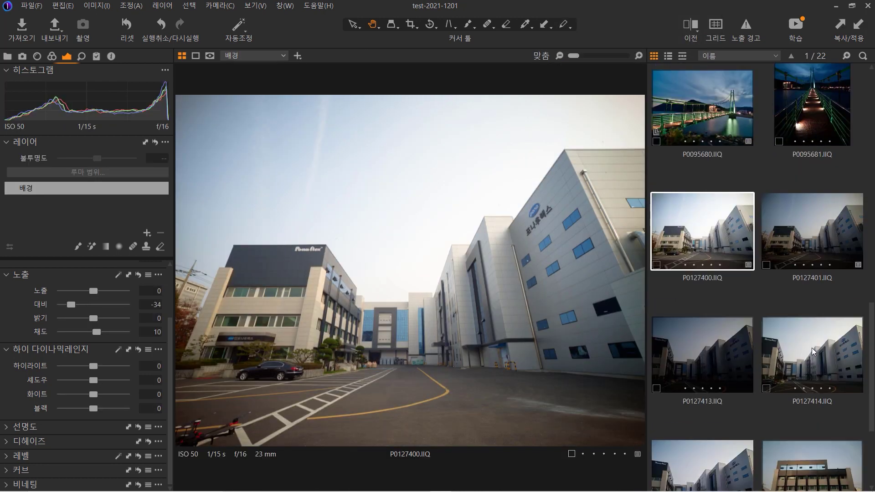
pyautogui.click(815, 353)
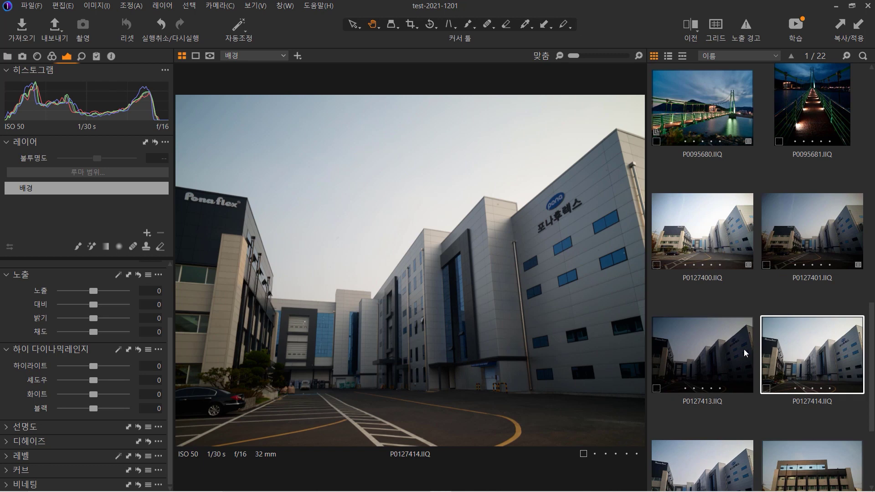
pyautogui.keyDown('ctrl'); pyautogui.click(702, 348); pyautogui.keyUp('ctrl')
pyautogui.rightClick(695, 348)
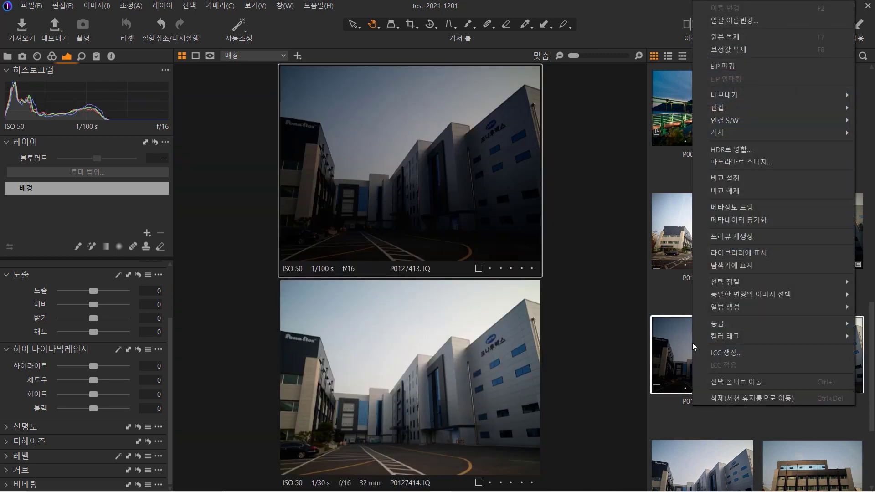
pyautogui.click(738, 149)
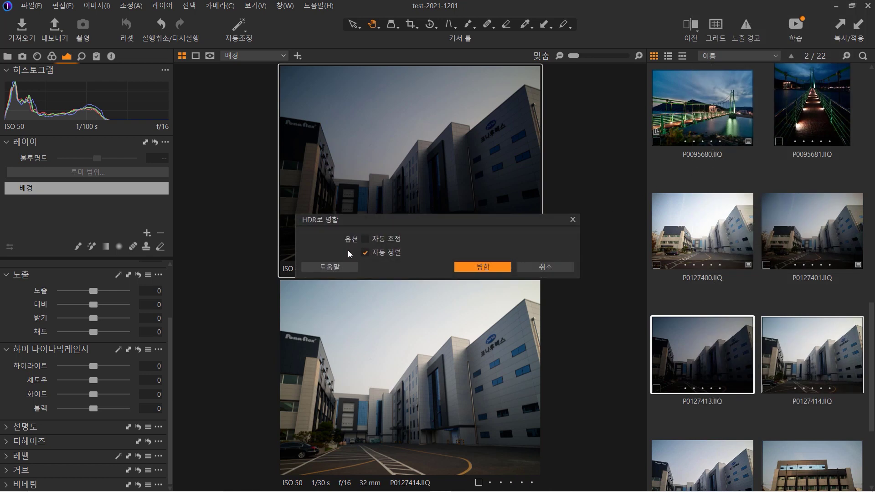
pyautogui.click(537, 272)
# Select P0127400.IIQ and P0127401.IIQ, view the panorama stitch projections for them, and close the dialog without stitching
pyautogui.click(741, 237)
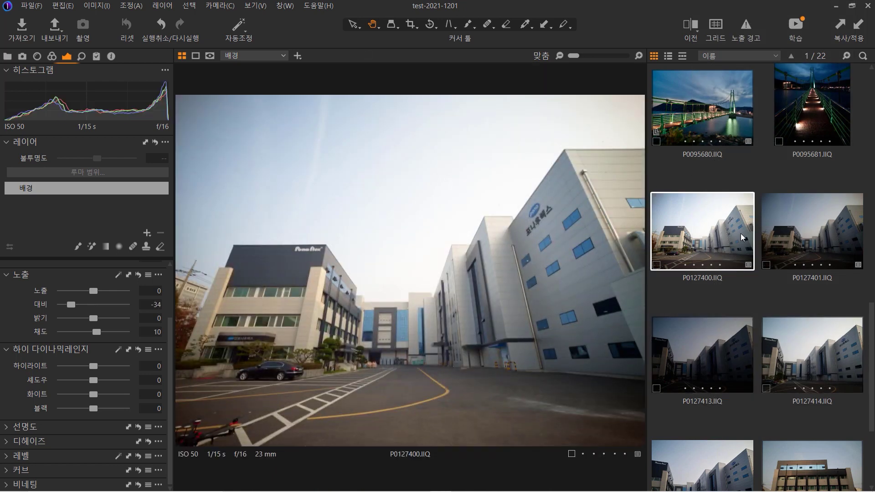
pyautogui.keyDown('ctrl'); pyautogui.click(805, 237); pyautogui.keyUp('ctrl')
pyautogui.rightClick(805, 237)
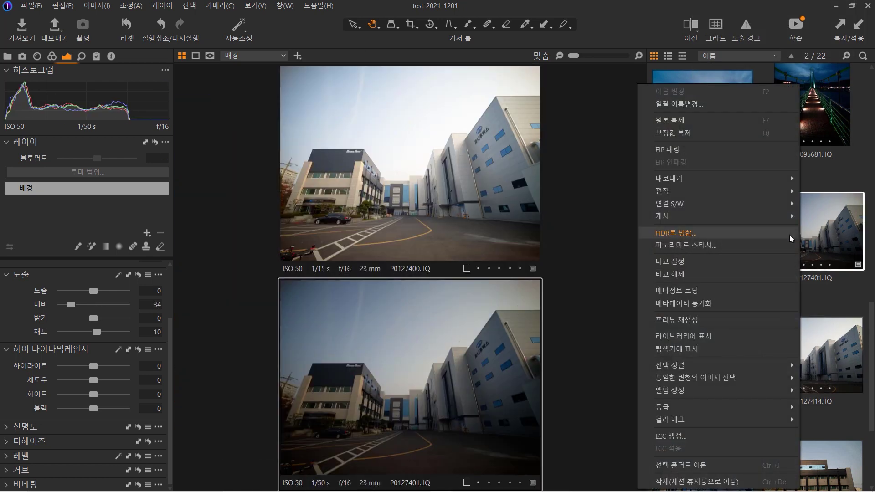
pyautogui.click(686, 246)
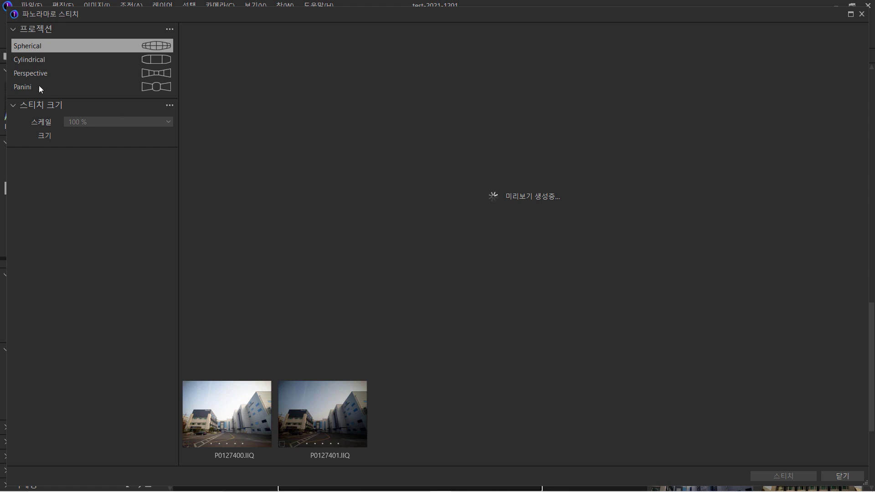
pyautogui.click(837, 474)
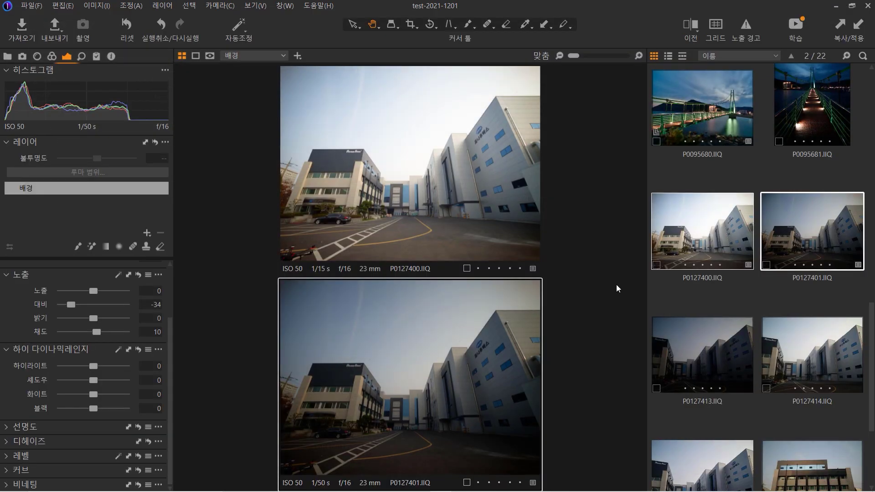
# Switch back to the guide and review the panorama shooting recommendations, marking the tripod line and the focus and exposure words
pyautogui.click(485, 483)
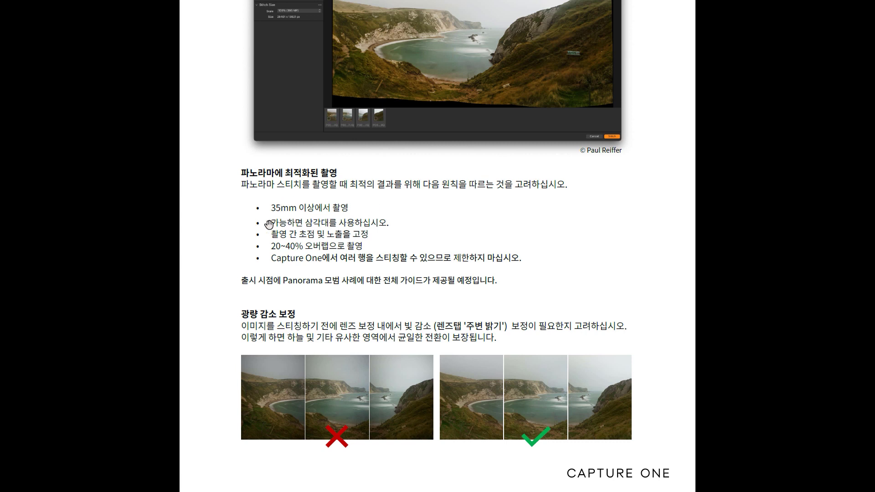
pyautogui.moveTo(270, 223); pyautogui.dragTo(343, 220)
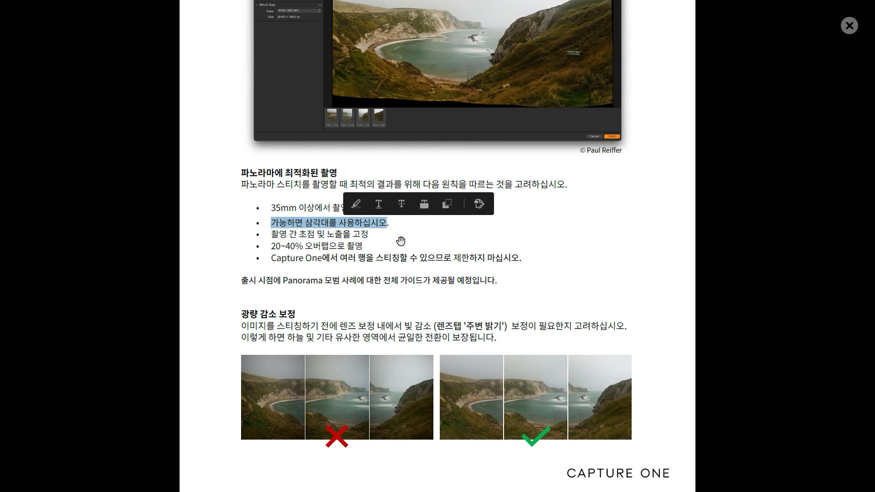
pyautogui.scroll(-1, 399, 240)
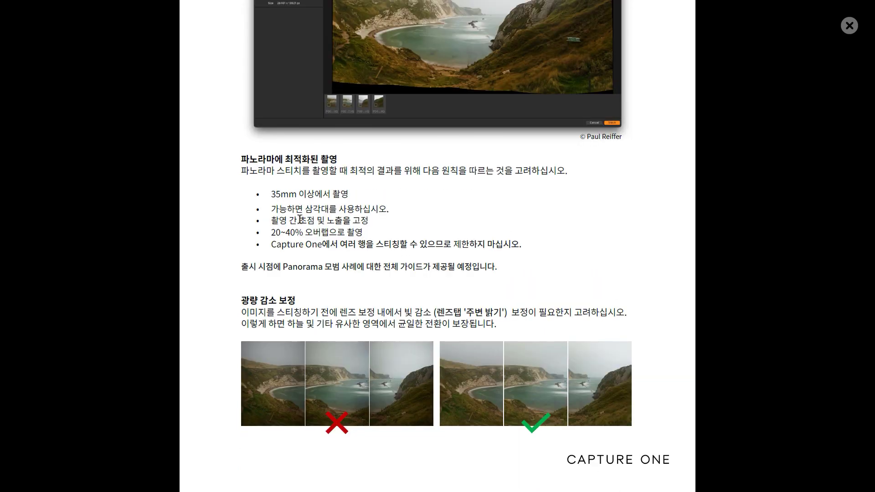
pyautogui.moveTo(299, 220); pyautogui.dragTo(350, 221)
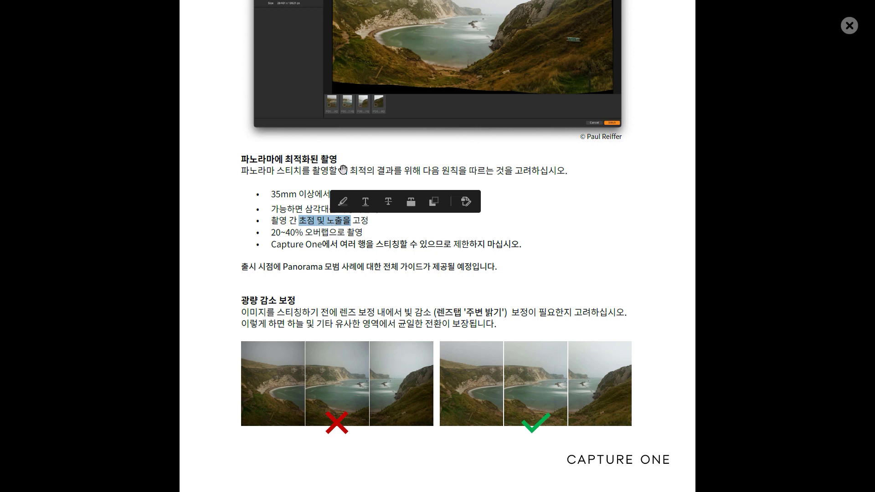
pyautogui.click(322, 222)
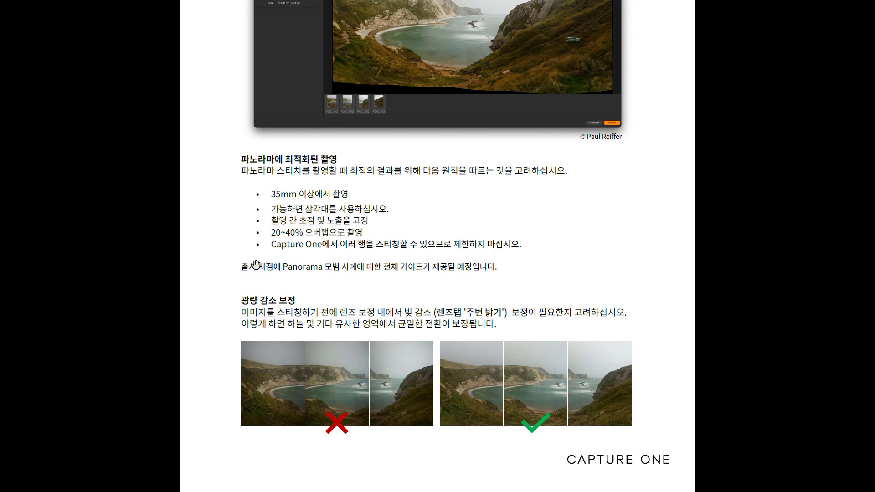
pyautogui.scroll(1, 336, 249)
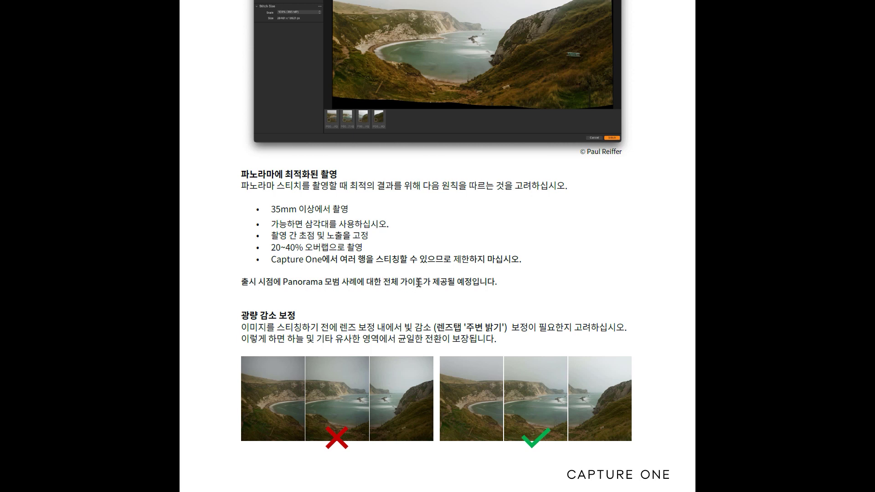
pyautogui.scroll(-1, 441, 277)
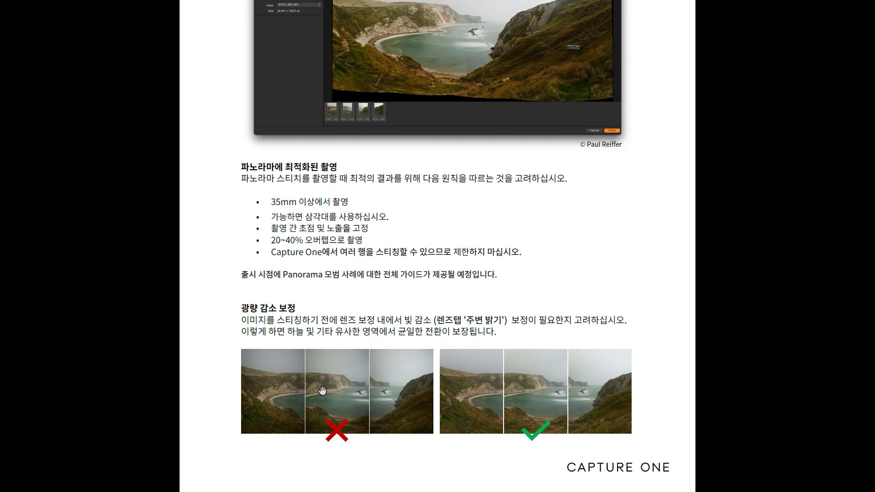
# Examine the guide's light falloff correction section and its wrong and right example images up close
pyautogui.keyDown('ctrl'); pyautogui.scroll(2, 321, 389); pyautogui.keyUp('ctrl')
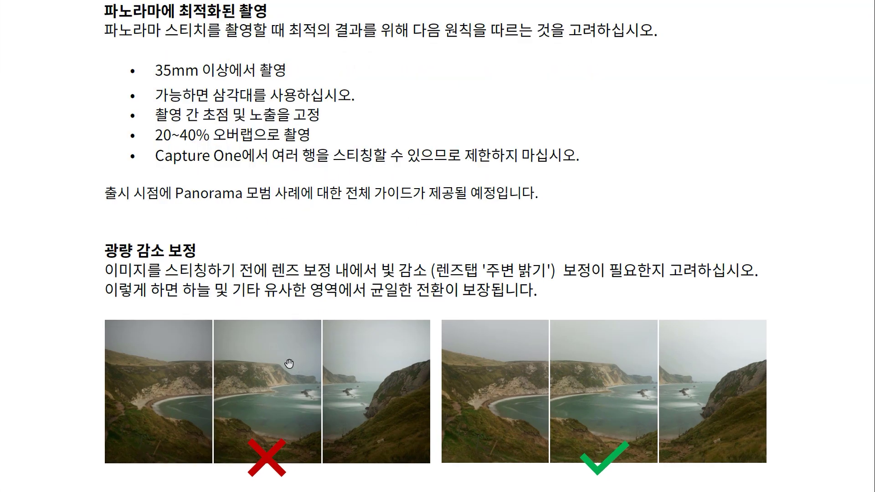
pyautogui.scroll(-1, 286, 362)
pyautogui.scroll(-1, 284, 356)
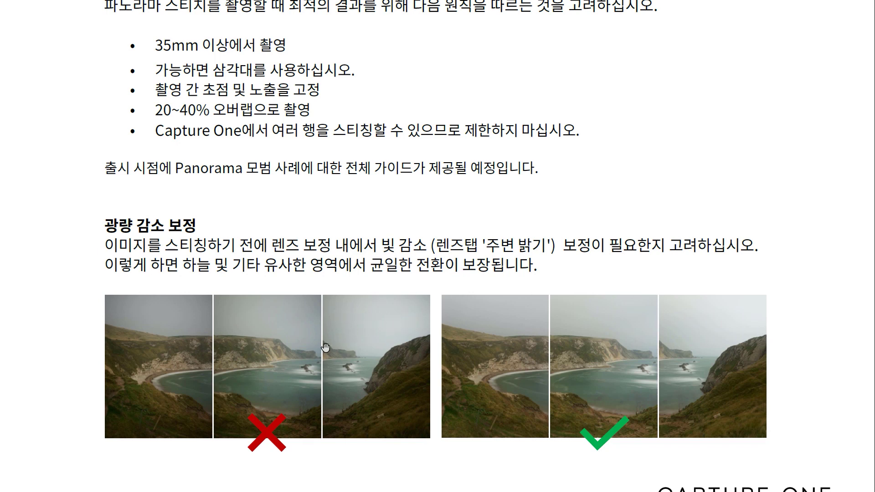
# Switch to Capture One and inspect the sky and corner brightness of P0127400.IIQ
pyautogui.press('super')
pyautogui.click(459, 486)
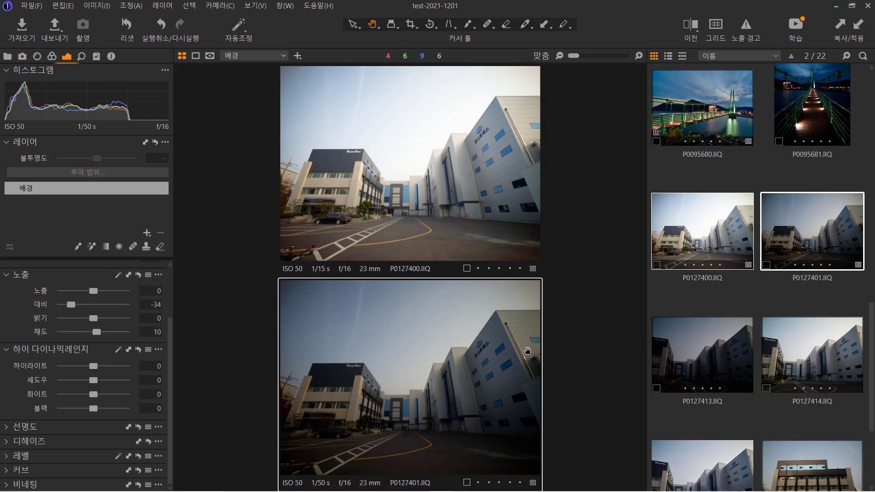
pyautogui.click(691, 224)
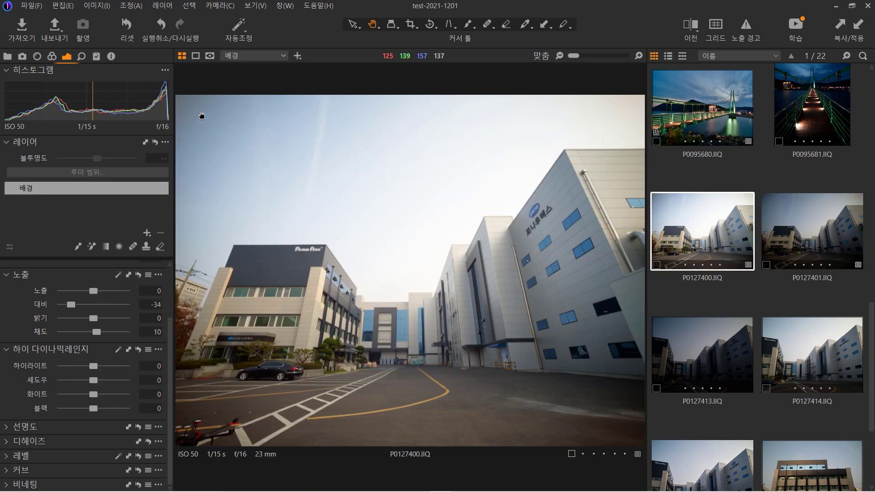
pyautogui.moveTo(202, 115); pyautogui.dragTo(337, 182)
pyautogui.moveTo(417, 228); pyautogui.dragTo(393, 230)
# Switch back to the guide and review the light falloff correction examples
pyautogui.moveTo(504, 481)
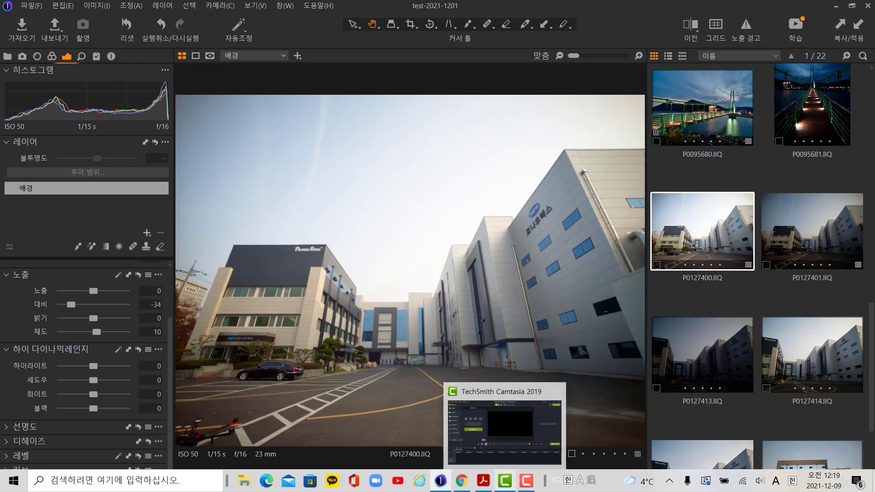
pyautogui.press('super')
pyautogui.click(490, 435)
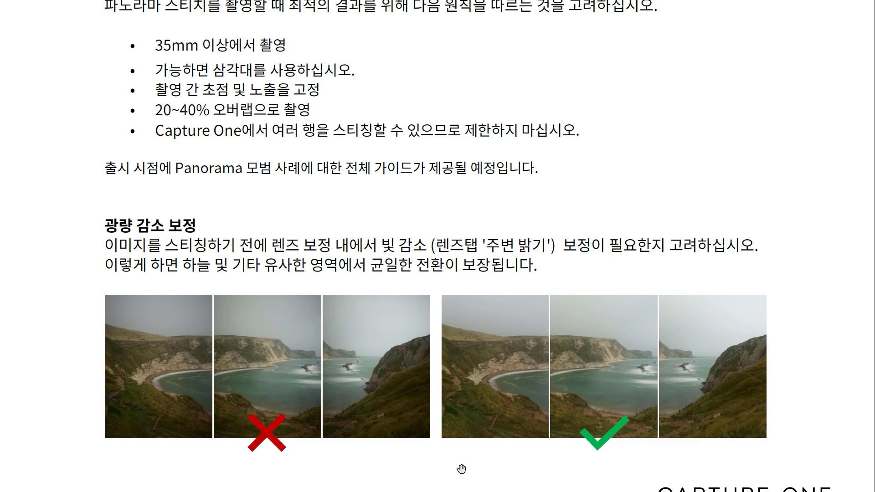
# Switch to Capture One, show the lens correction settings for P0127400.IIQ, and try its light falloff slider
pyautogui.press('super')
pyautogui.click(441, 487)
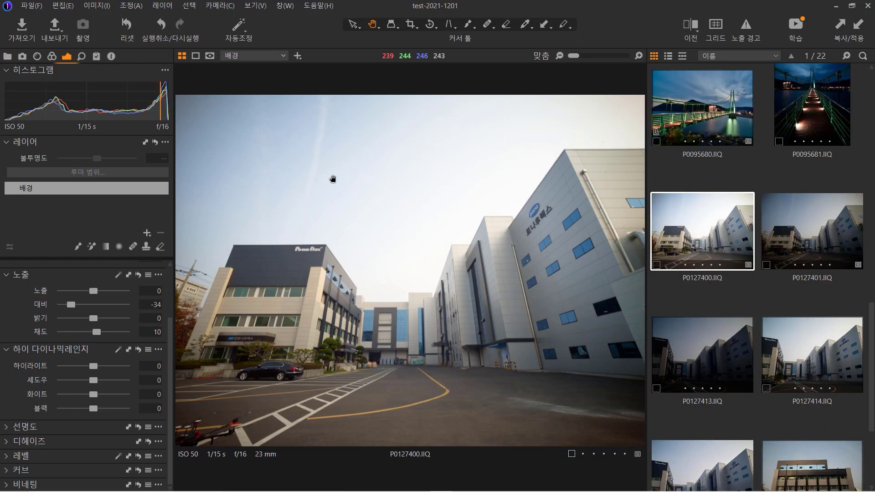
pyautogui.click(37, 57)
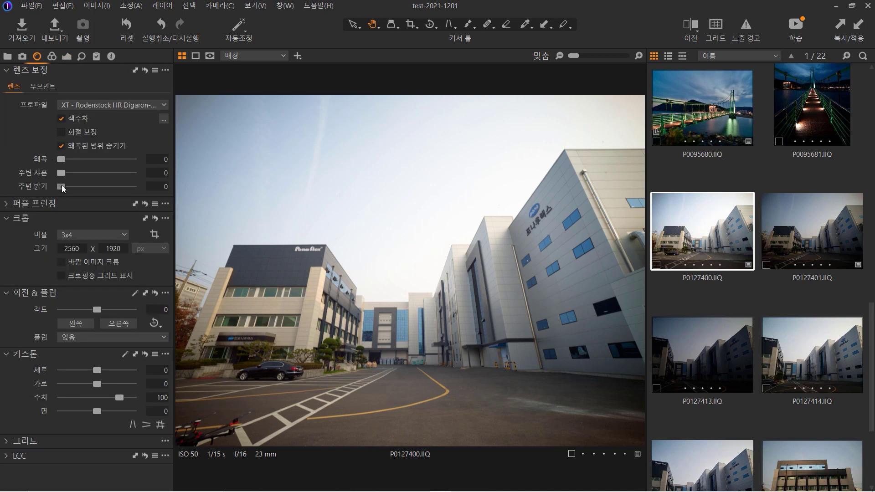
pyautogui.moveTo(63, 188)
pyautogui.mouseDown()
pyautogui.moveTo(101, 189)
pyautogui.moveTo(61, 190)
pyautogui.mouseUp()
# Select the Public Market sign image, try its light falloff correction, and return the value to 0
pyautogui.scroll(5, 872, 339)
pyautogui.click(810, 226)
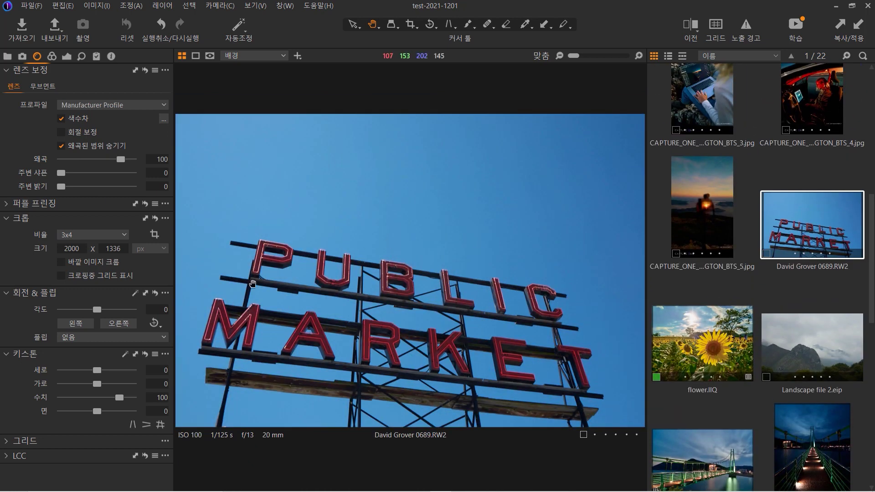
pyautogui.moveTo(61, 186)
pyautogui.mouseDown()
pyautogui.moveTo(158, 189)
pyautogui.moveTo(61, 188)
pyautogui.mouseUp()
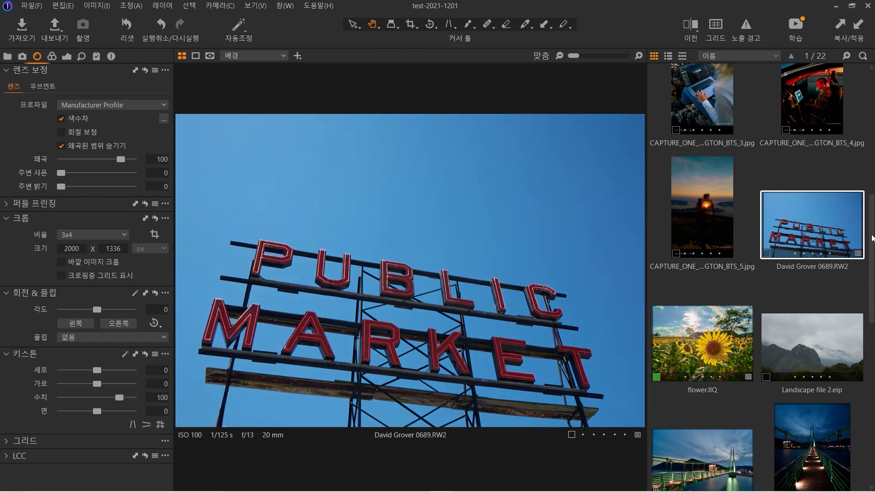
# Set the light falloff correction of P0127401.IIQ to 36
pyautogui.moveTo(871, 237); pyautogui.dragTo(871, 326)
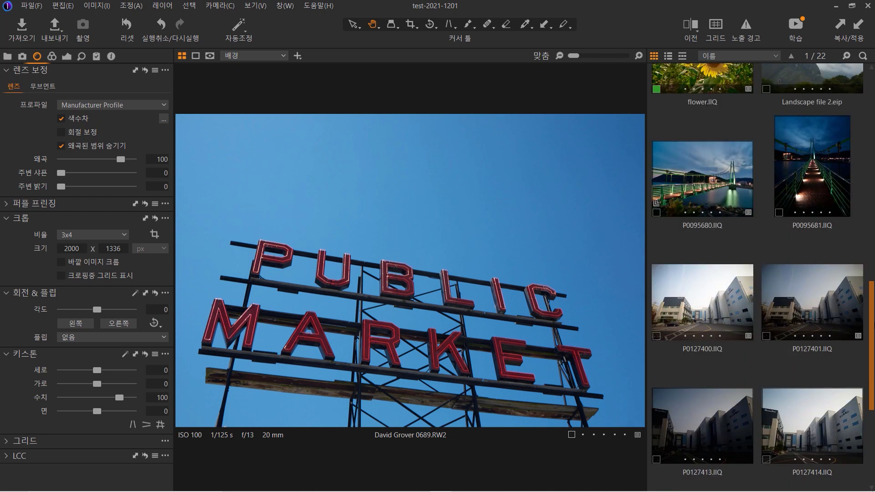
pyautogui.click(793, 294)
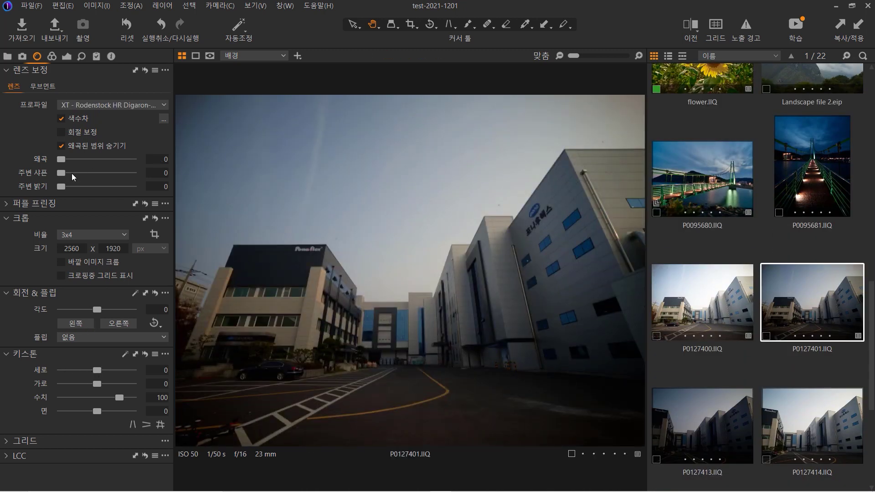
pyautogui.moveTo(66, 189); pyautogui.dragTo(84, 189)
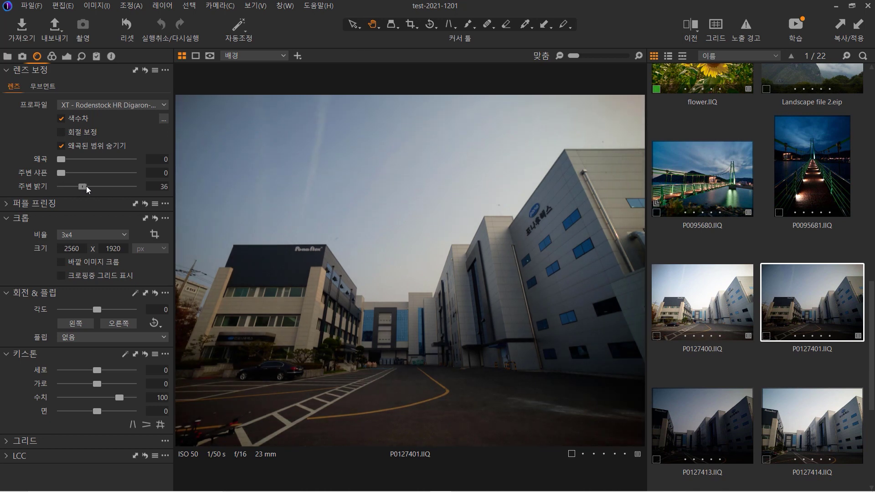
# Set the light falloff correction of P0127400.IIQ to 33, and reselect P0127401.IIQ to compare its brightness
pyautogui.click(695, 289)
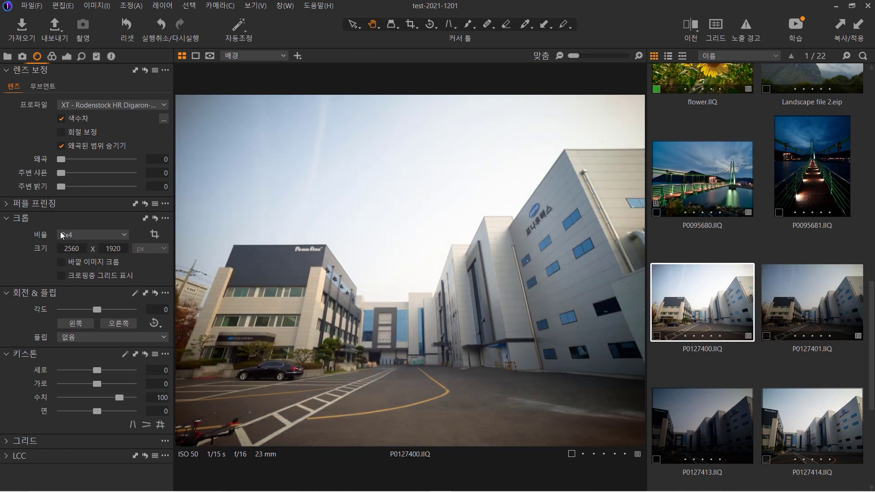
pyautogui.moveTo(63, 190); pyautogui.dragTo(88, 188)
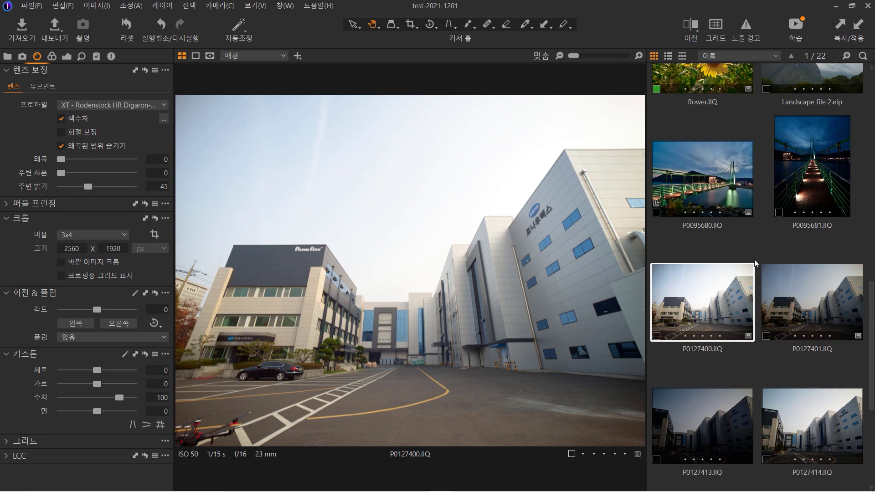
pyautogui.moveTo(440, 481)
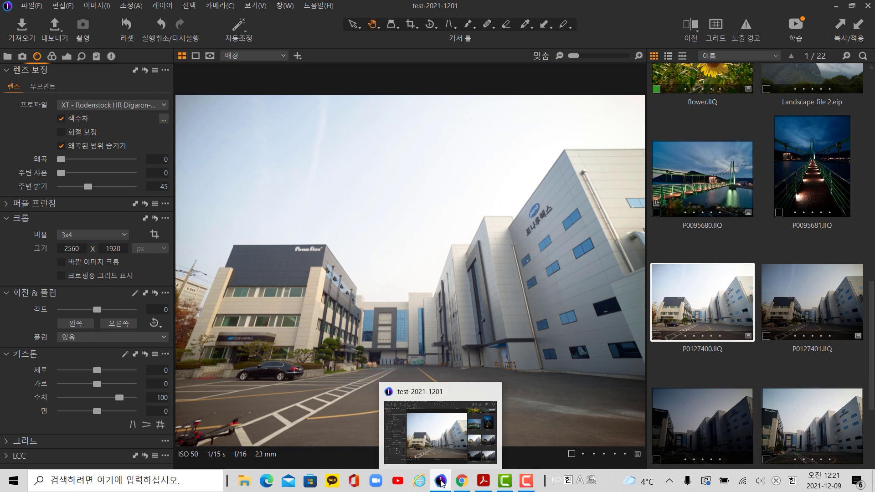
pyautogui.moveTo(88, 187); pyautogui.dragTo(80, 186)
pyautogui.click(808, 304)
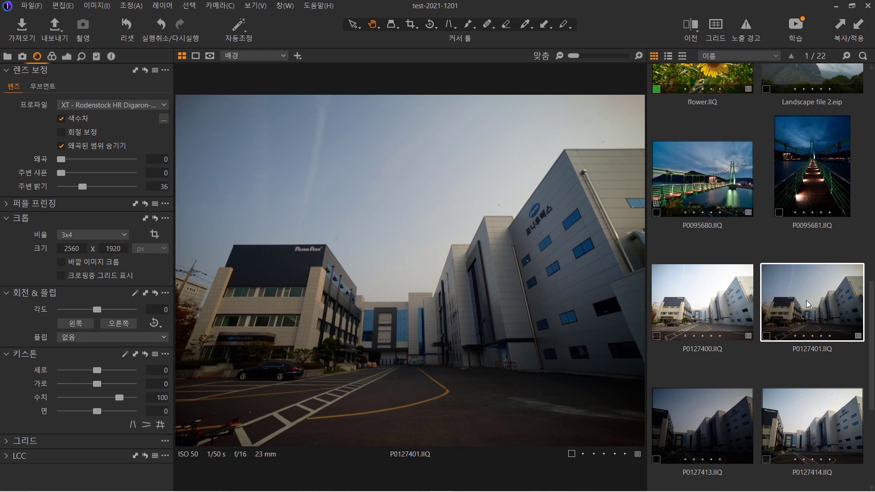
# Switch to the PDF guide and read on from the light falloff examples through the stitching method and available projection types
pyautogui.moveTo(587, 488)
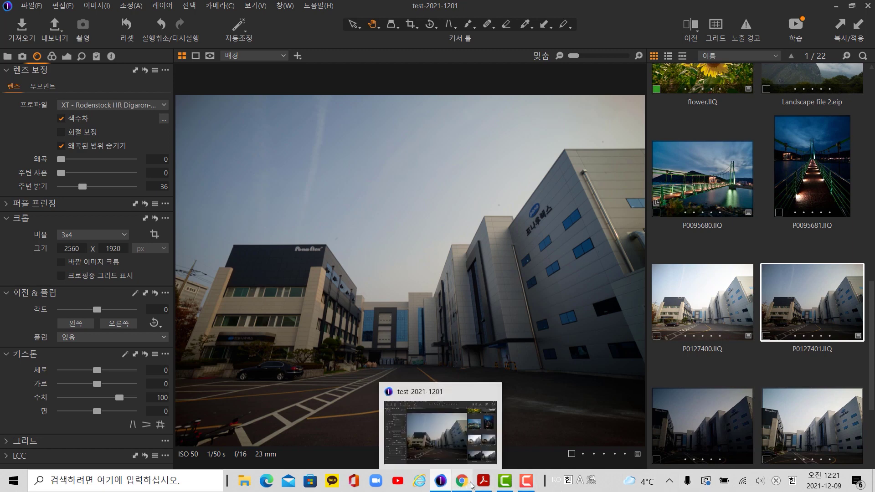
pyautogui.click(484, 482)
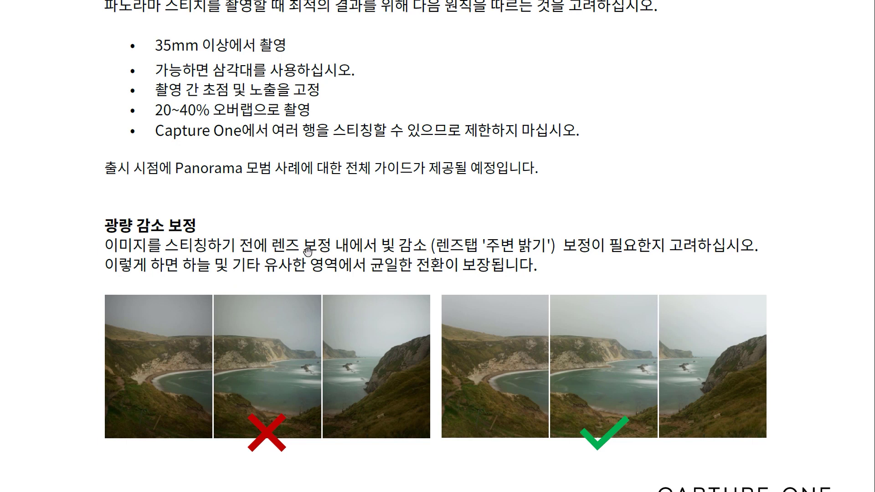
pyautogui.scroll(-1, 574, 390)
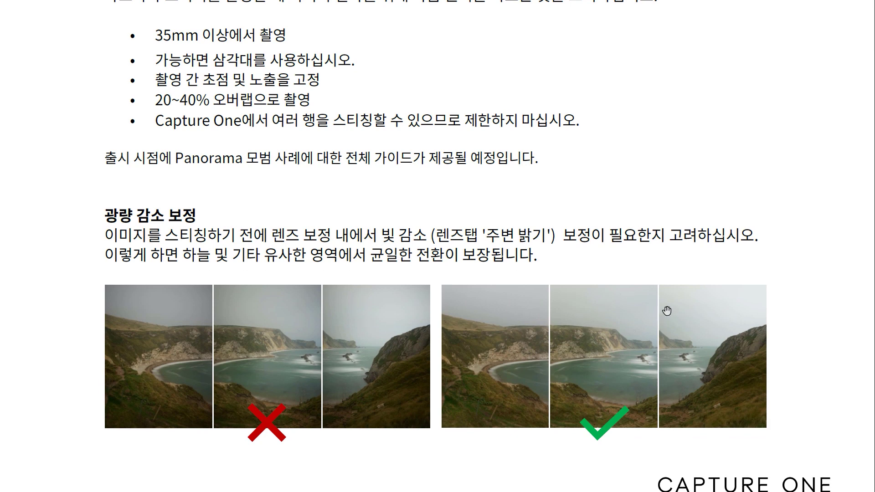
pyautogui.scroll(-2, 645, 336)
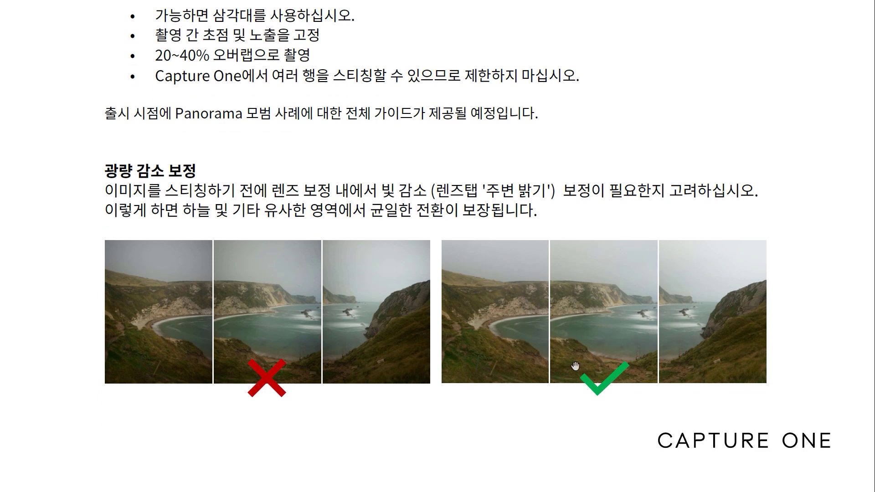
pyautogui.scroll(-1, 575, 282)
pyautogui.scroll(-2, 570, 293)
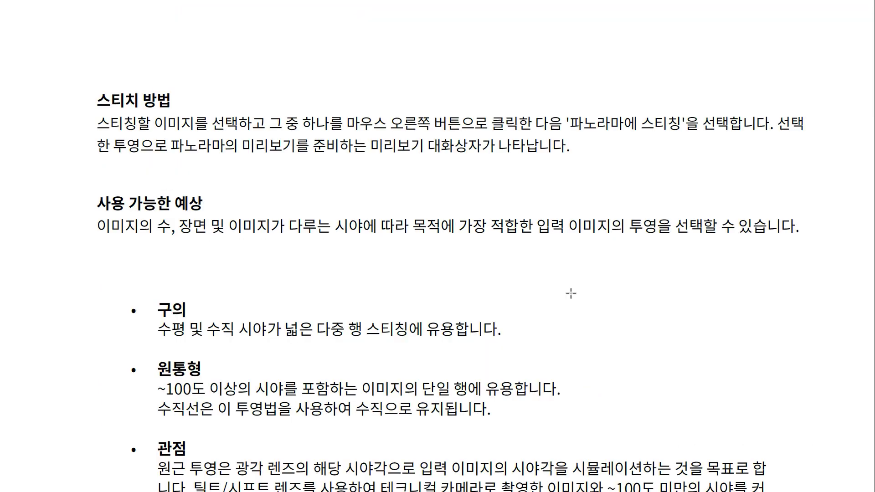
pyautogui.scroll(-2, 537, 283)
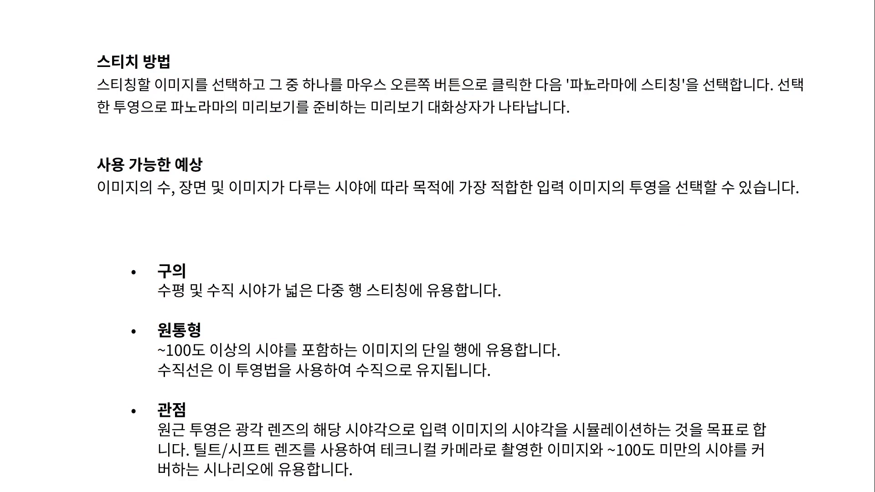
pyautogui.scroll(-2, 472, 284)
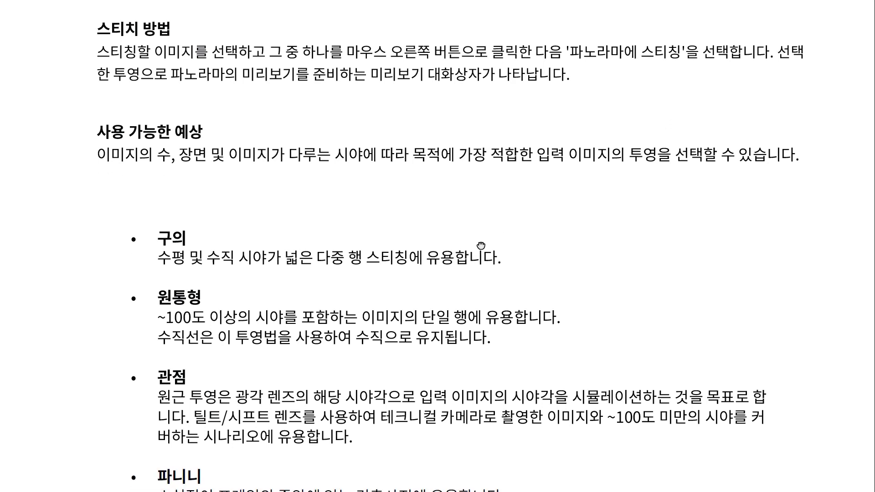
pyautogui.scroll(-1, 171, 137)
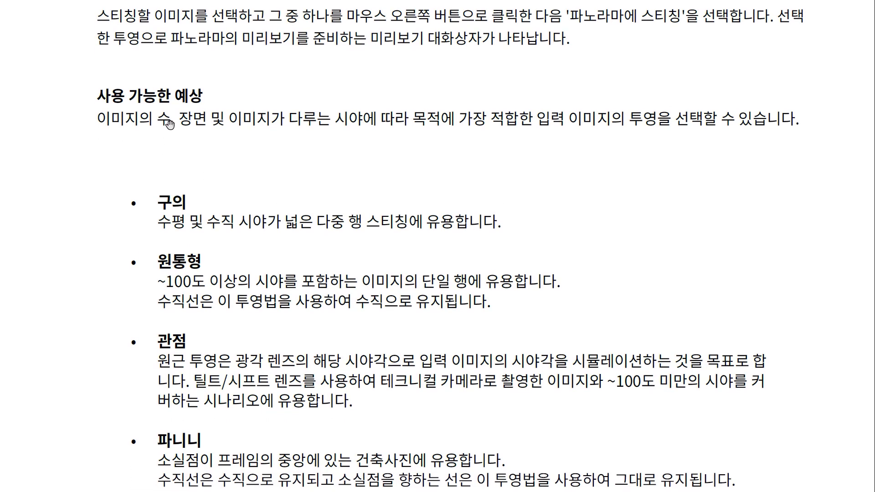
pyautogui.moveTo(195, 219); pyautogui.dragTo(203, 163)
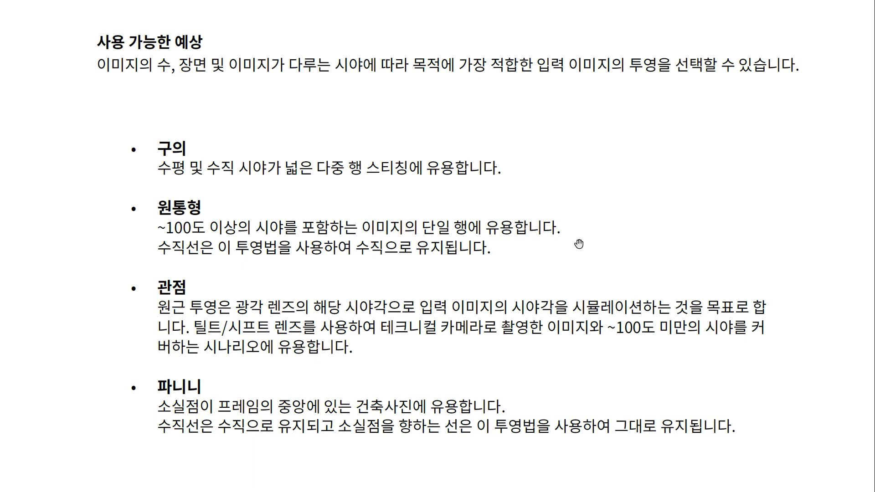
pyautogui.scroll(-1, 578, 244)
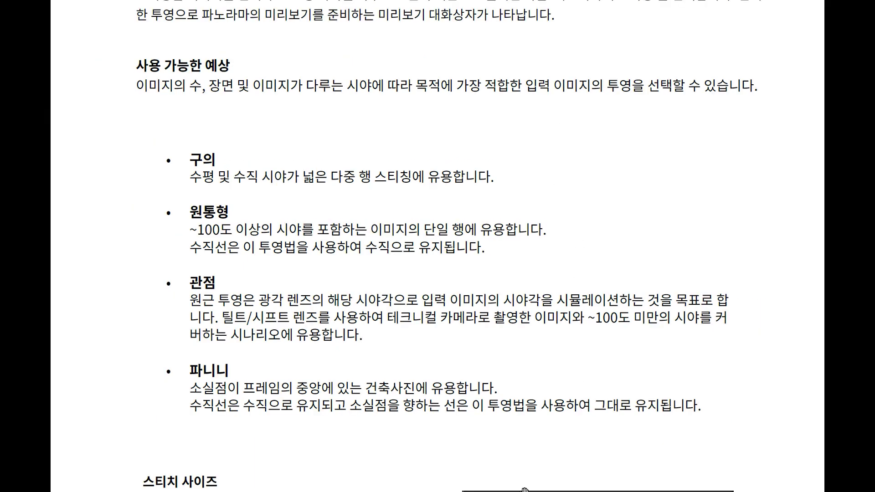
# Switch to Capture One and select the two bridge images P0095680.IIQ and P0095681.IIQ together
pyautogui.press('super')
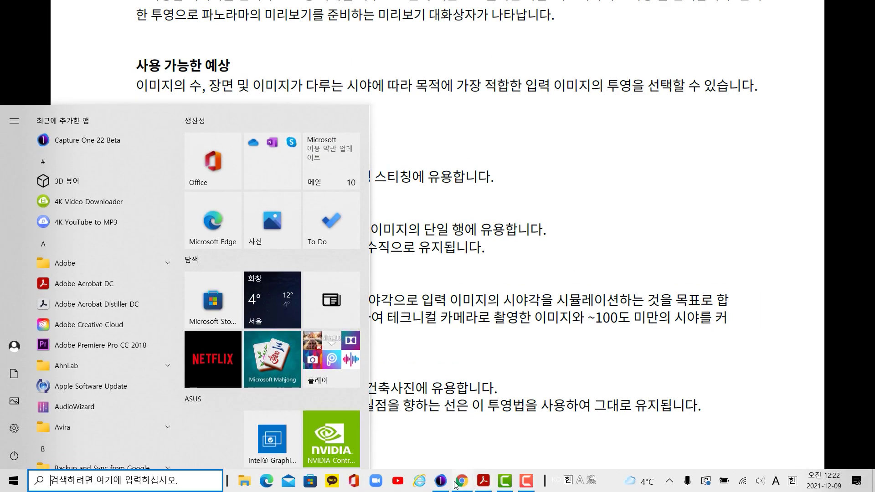
pyautogui.click(88, 58)
pyautogui.click(728, 189)
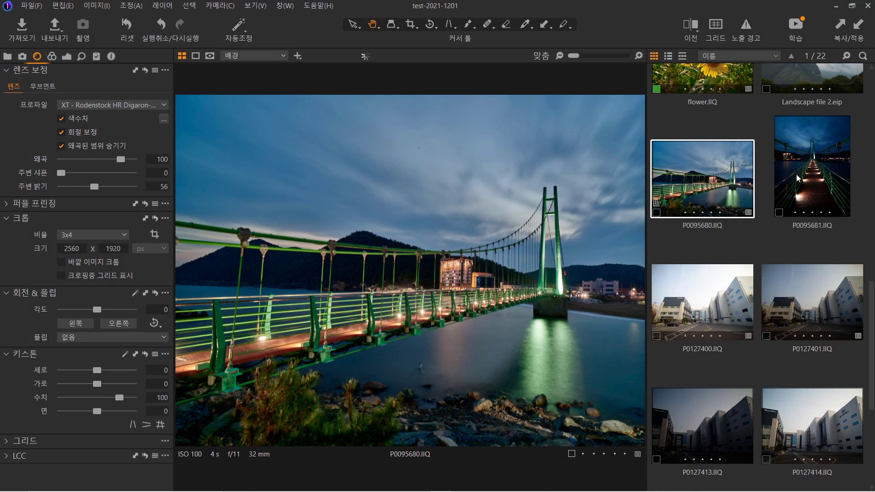
pyautogui.keyDown('ctrl'); pyautogui.click(797, 179); pyautogui.keyUp('ctrl')
pyautogui.rightClick(796, 179)
pyautogui.click(797, 304)
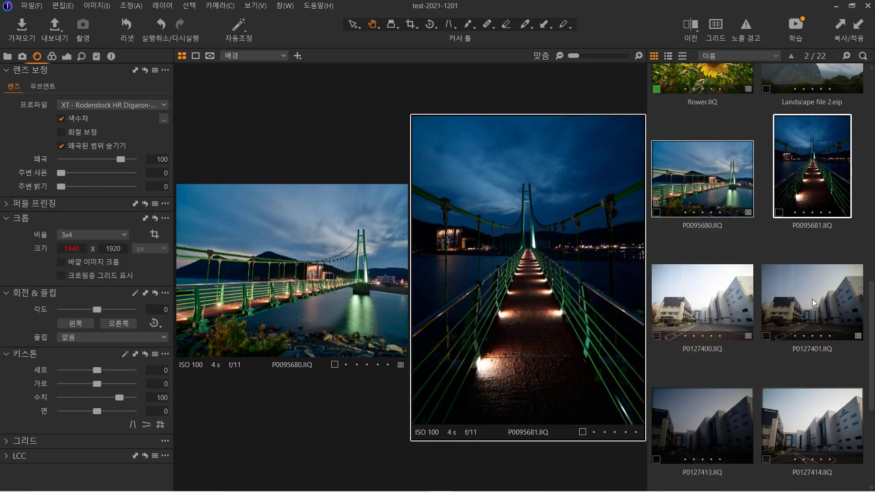
# Select the building images P0127401.IIQ and P0127400.IIQ and open panorama stitching for them
pyautogui.click(813, 304)
pyautogui.keyDown('ctrl'); pyautogui.click(717, 296); pyautogui.keyUp('ctrl')
pyautogui.rightClick(718, 295)
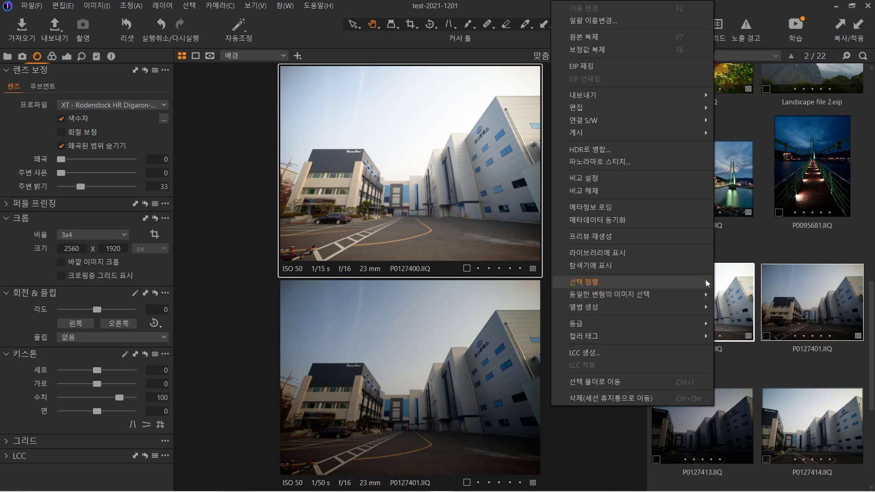
pyautogui.click(606, 163)
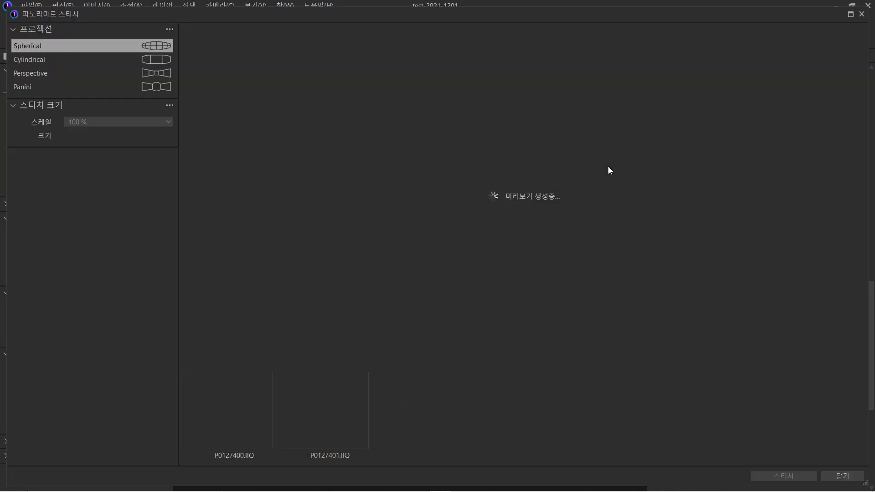
# Go through the Spherical, Cylindrical, Perspective and Panini projection options, and close the panorama dialog without stitching
pyautogui.click(31, 60)
pyautogui.click(37, 74)
pyautogui.click(31, 87)
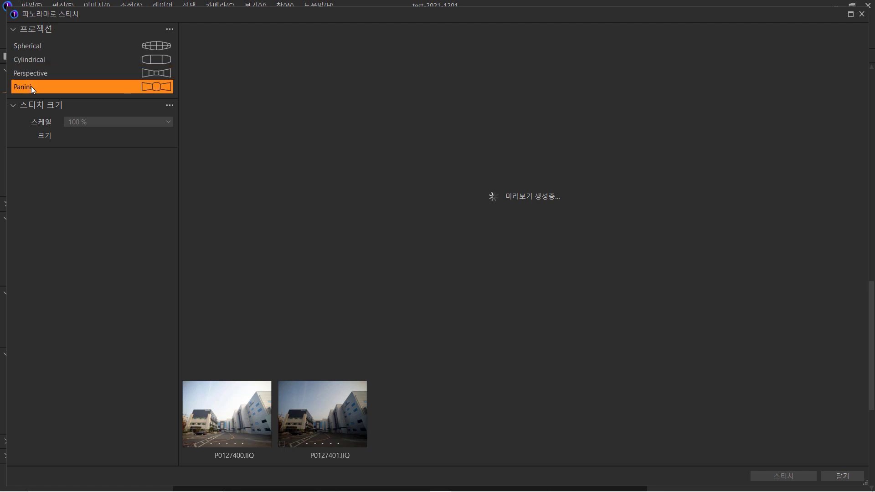
pyautogui.click(32, 73)
pyautogui.click(34, 60)
pyautogui.click(37, 47)
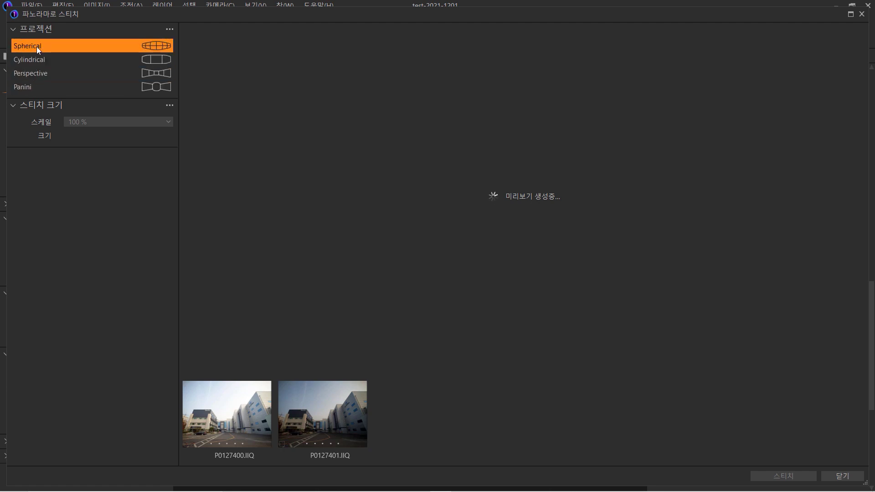
pyautogui.click(28, 62)
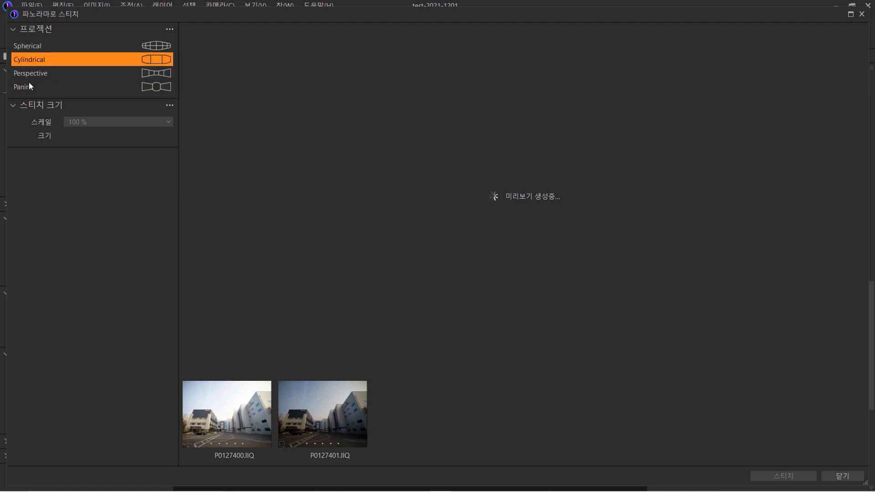
pyautogui.click(29, 76)
pyautogui.click(37, 86)
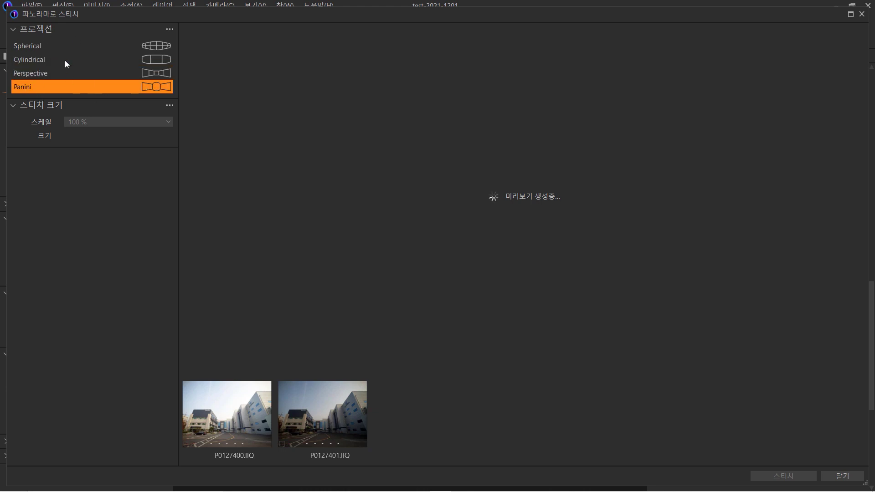
pyautogui.click(129, 45)
pyautogui.click(126, 58)
pyautogui.click(125, 74)
pyautogui.click(127, 88)
pyautogui.click(848, 479)
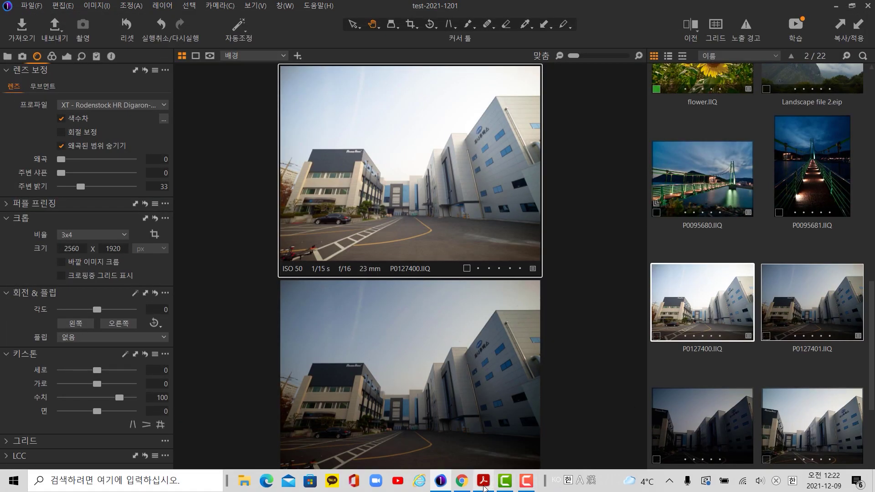
# Switch back to the PDF guide and examine the description of the spherical projection
pyautogui.click(504, 482)
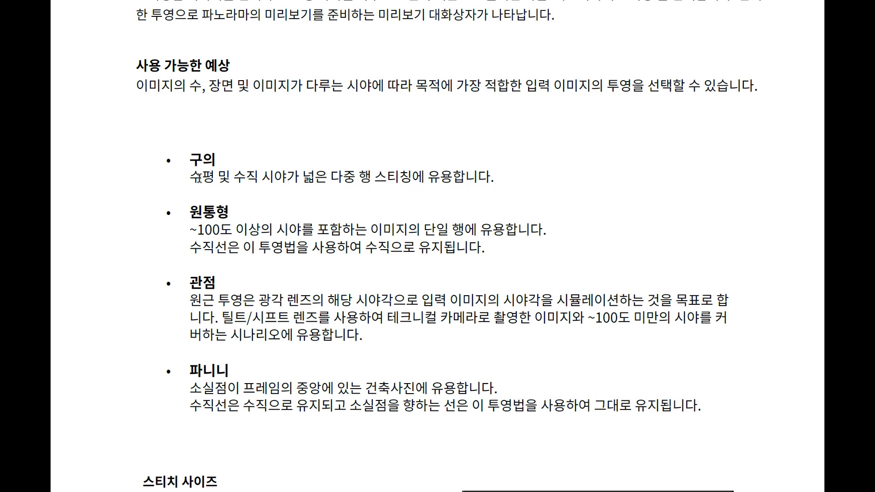
pyautogui.moveTo(199, 178); pyautogui.dragTo(418, 177)
pyautogui.click(418, 177)
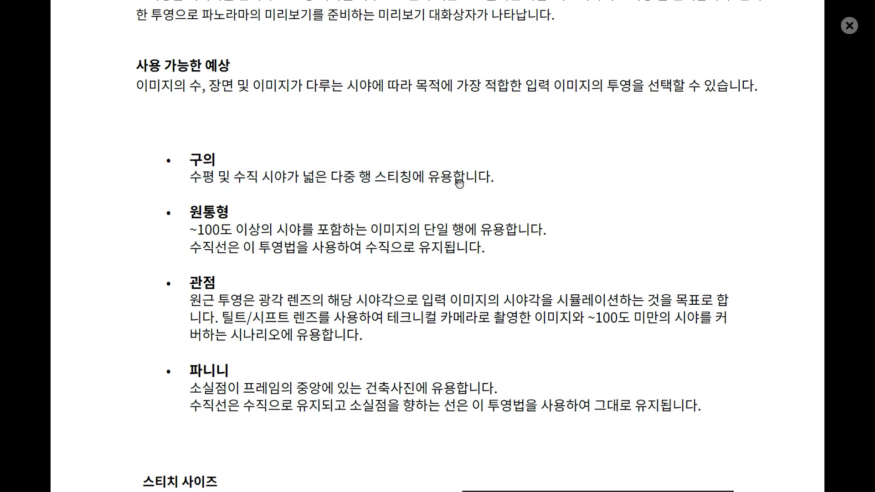